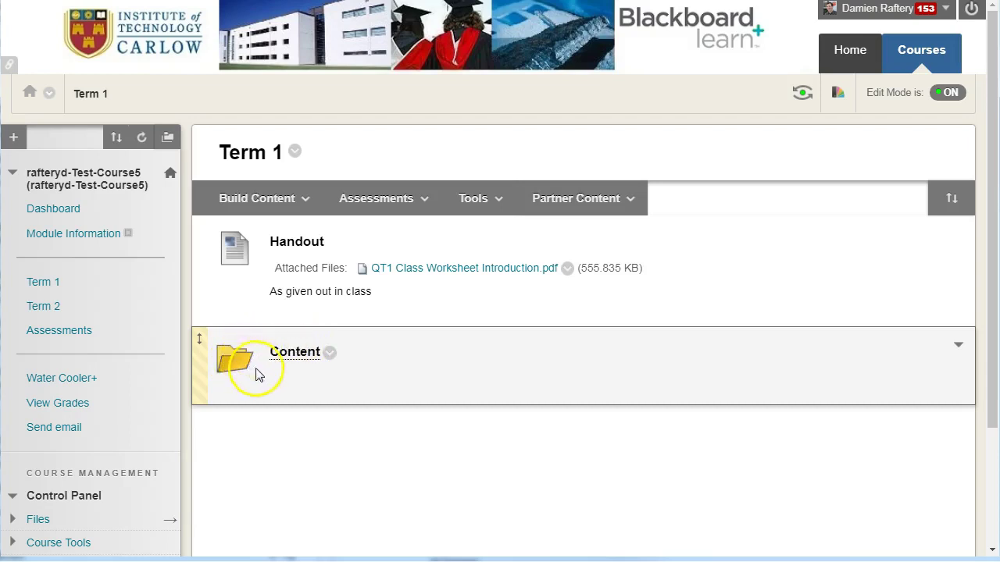
- Create an advanced adaptive release rule named Members for the Content folder
{"action": "left_click", "coordinate": [328, 353]}
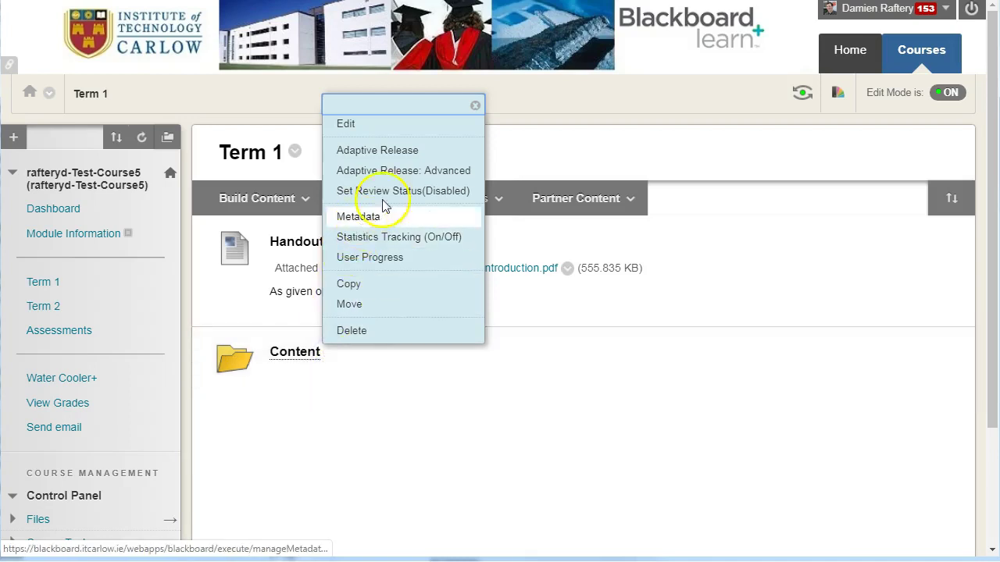
{"action": "left_click", "coordinate": [398, 174]}
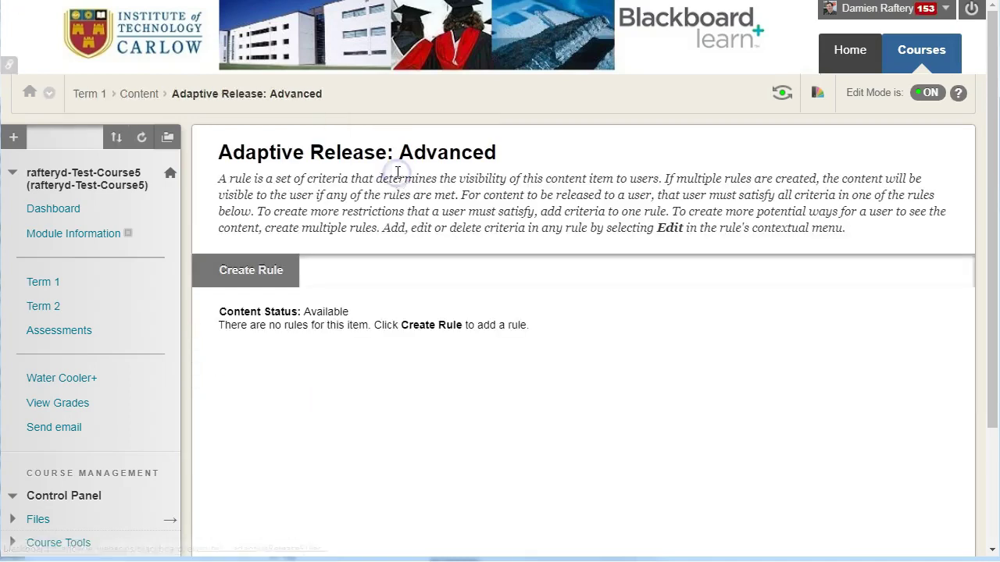
{"action": "left_click", "coordinate": [269, 275]}
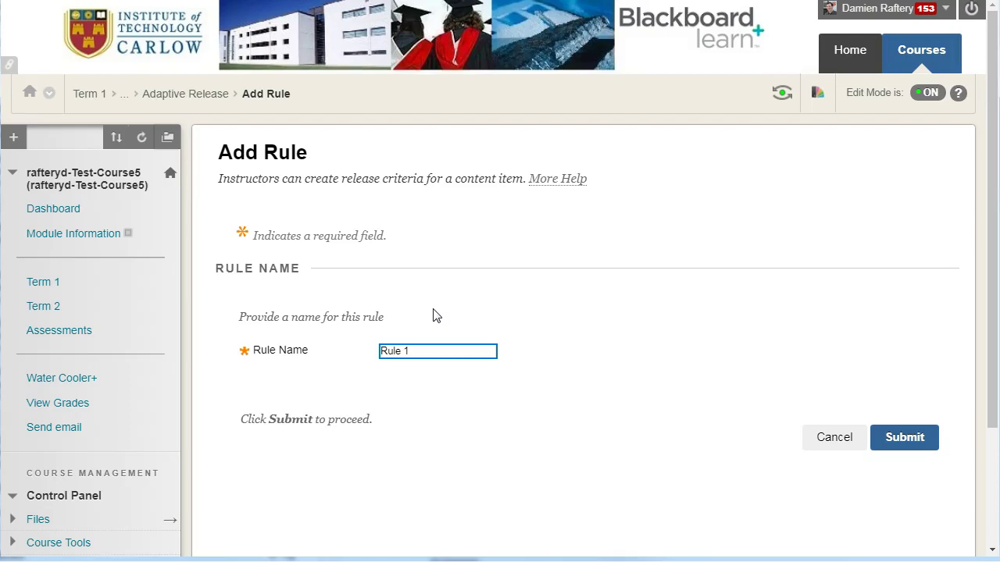
{"action": "left_click", "coordinate": [435, 348]}
{"action": "type", "text": "Members"}
{"action": "left_click", "coordinate": [908, 454]}
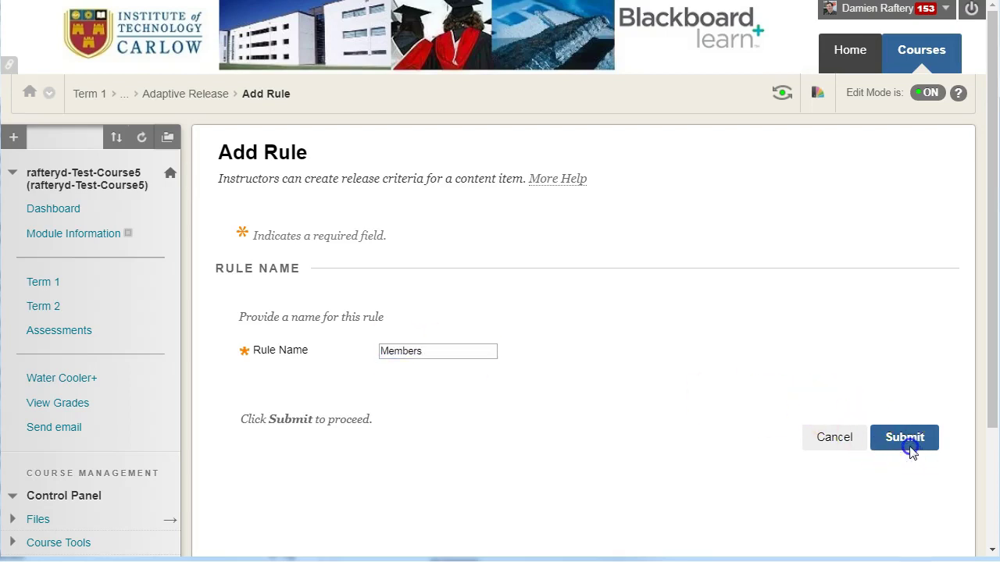
- Add a Membership criterion for the student preview user, found by searching course users with Username set to Not blank
{"action": "left_click", "coordinate": [303, 277]}
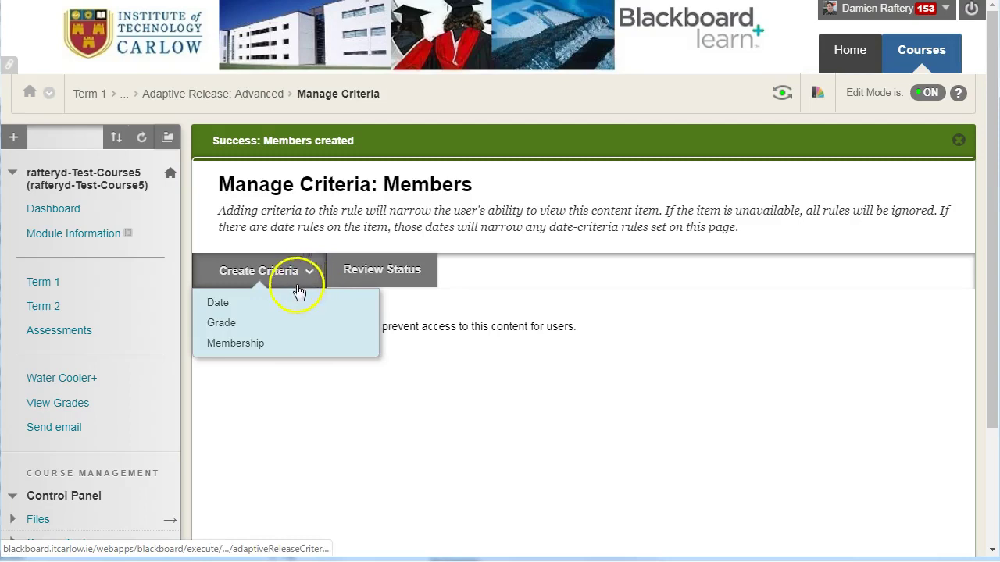
{"action": "left_click", "coordinate": [256, 348]}
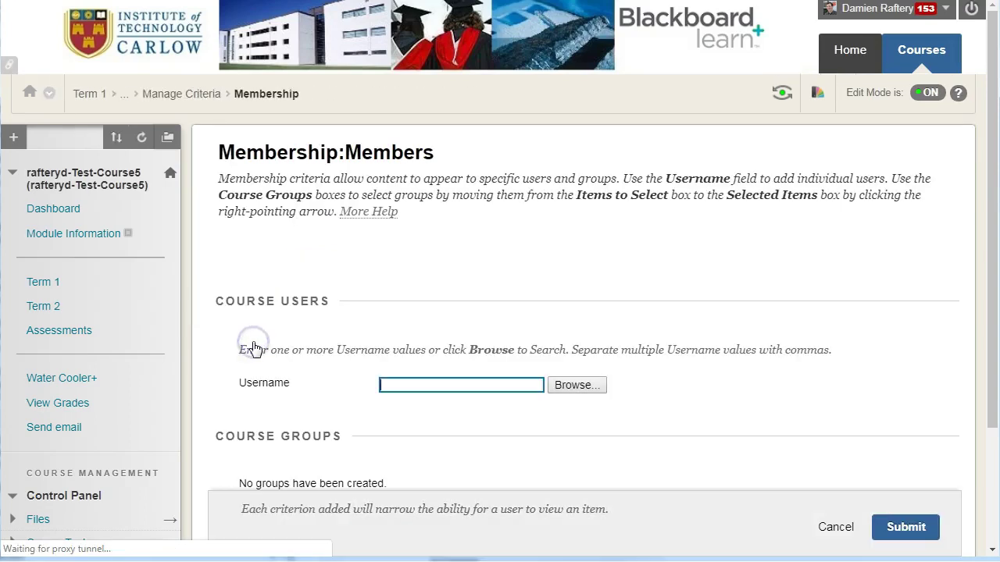
{"action": "scroll", "coordinate": [506, 368], "scroll_direction": "down", "scroll_amount": 2}
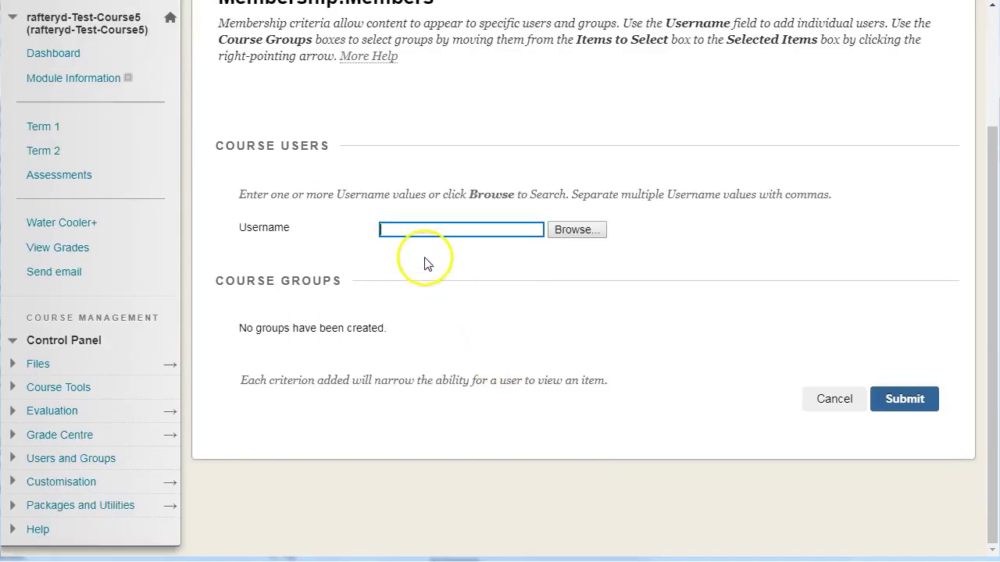
{"action": "left_click", "coordinate": [488, 233]}
{"action": "left_click", "coordinate": [565, 229]}
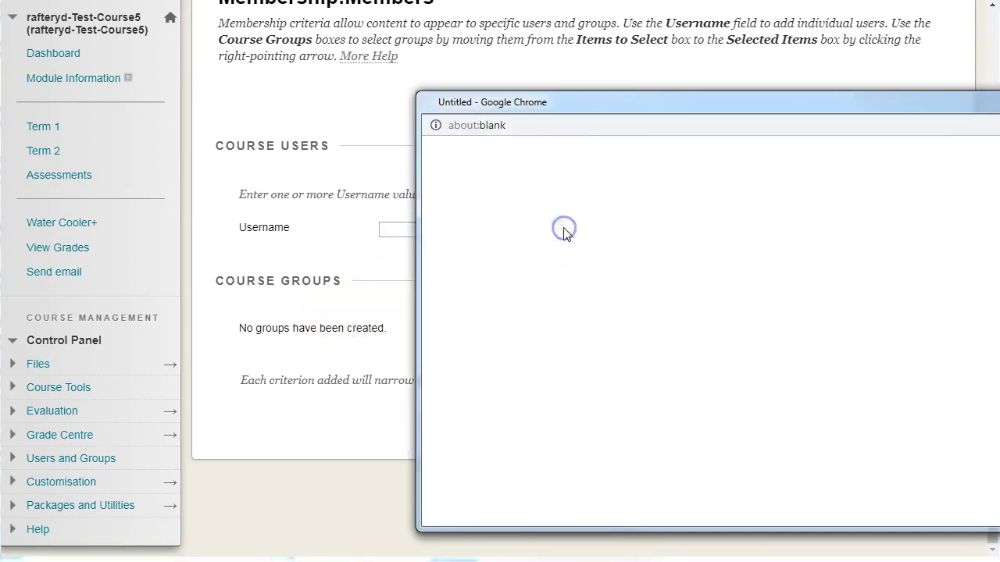
{"action": "left_click_drag", "start_coordinate": [702, 104], "coordinate": [405, 86]}
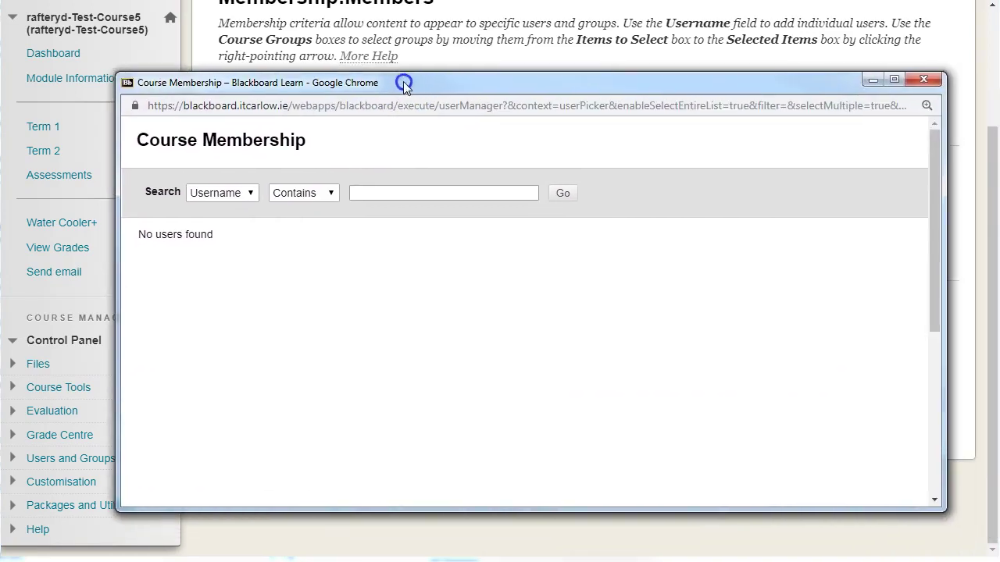
{"action": "left_click", "coordinate": [330, 194]}
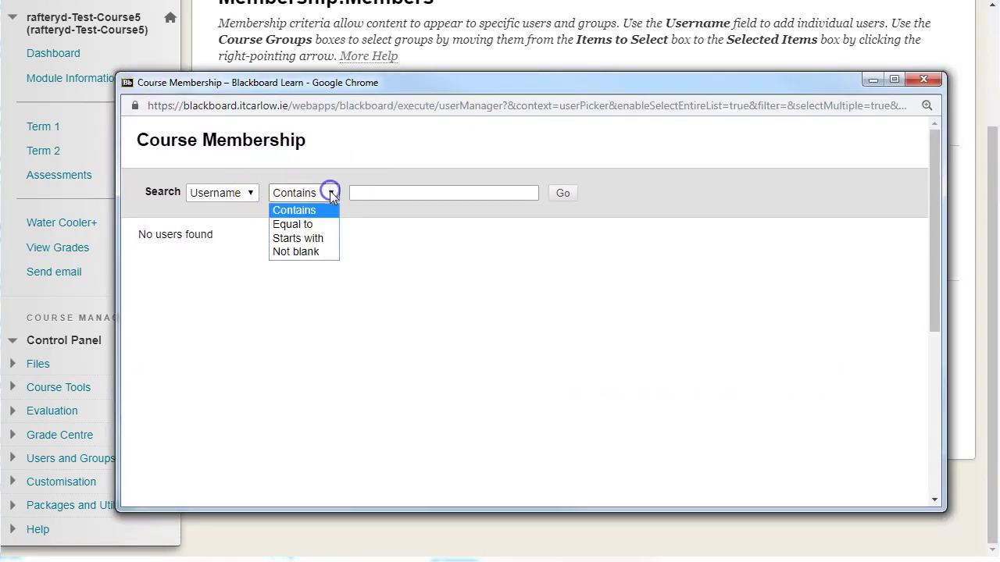
{"action": "left_click", "coordinate": [299, 252]}
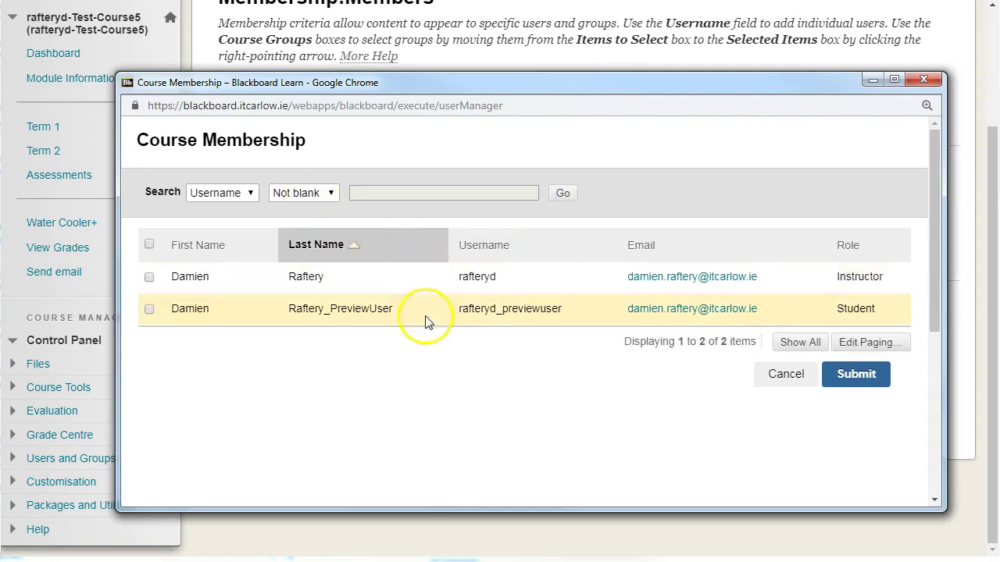
{"action": "left_click", "coordinate": [150, 309]}
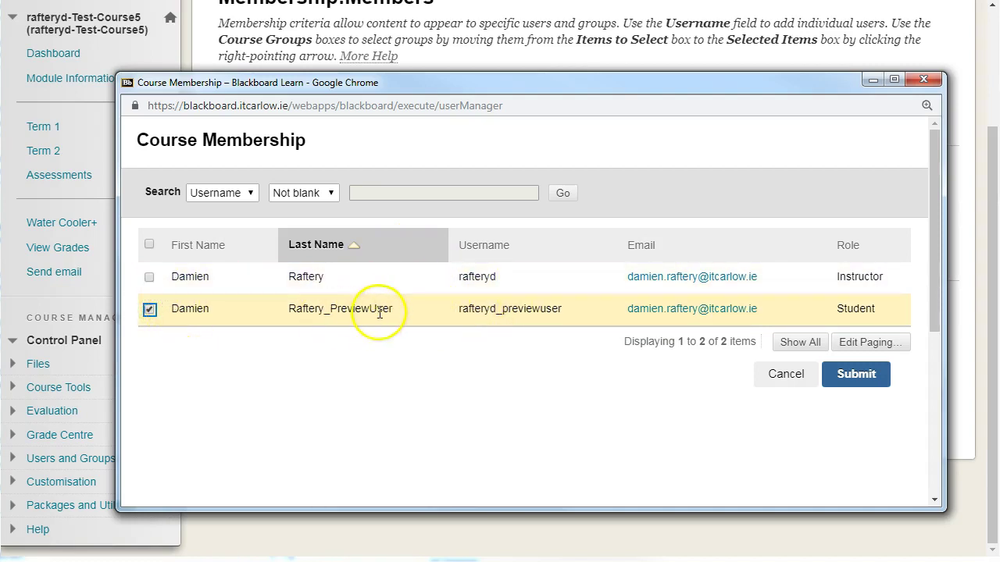
{"action": "left_click", "coordinate": [857, 376]}
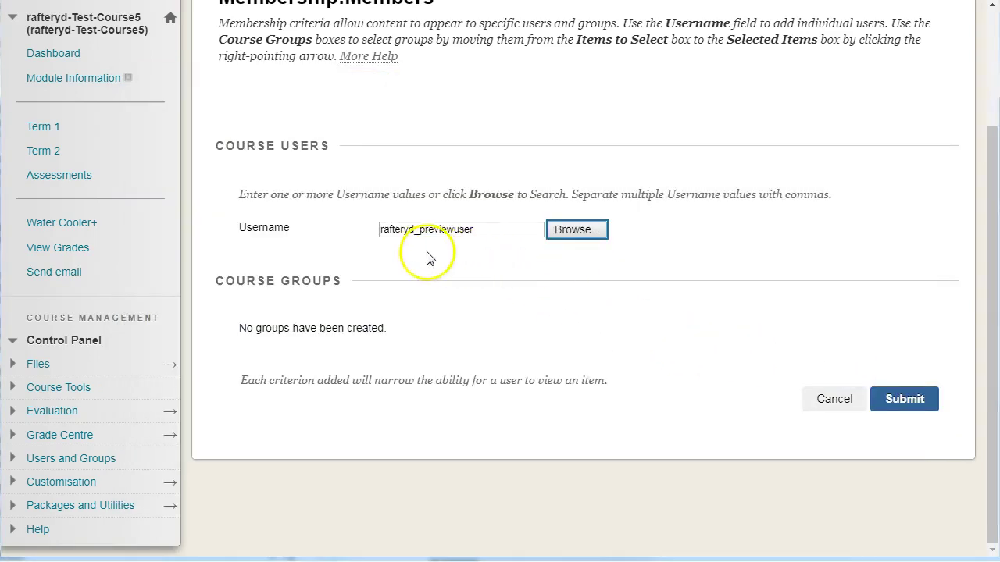
{"action": "left_click", "coordinate": [920, 403]}
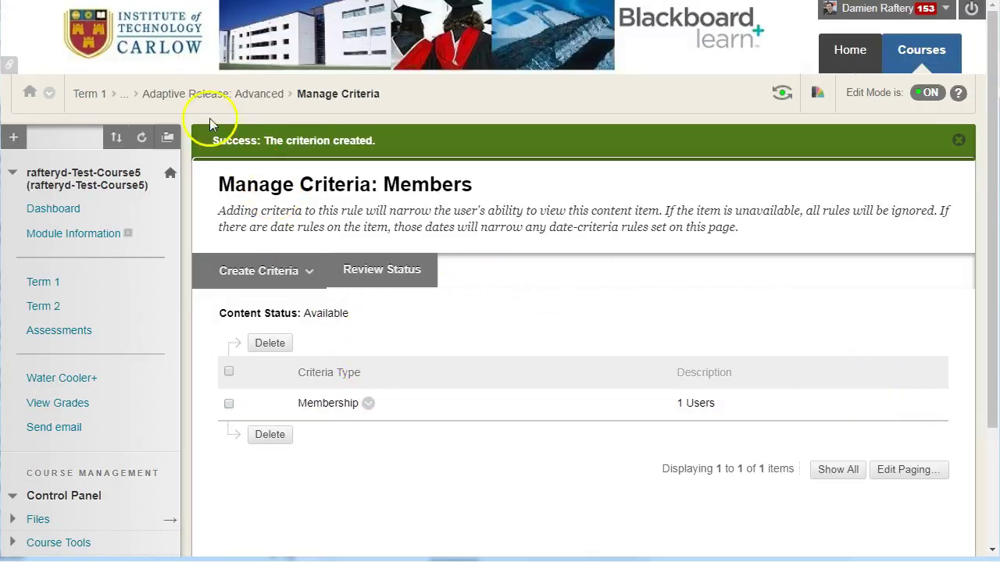
- Check the Term 1 content in Student Preview, and exit the preview
{"action": "left_click", "coordinate": [89, 94]}
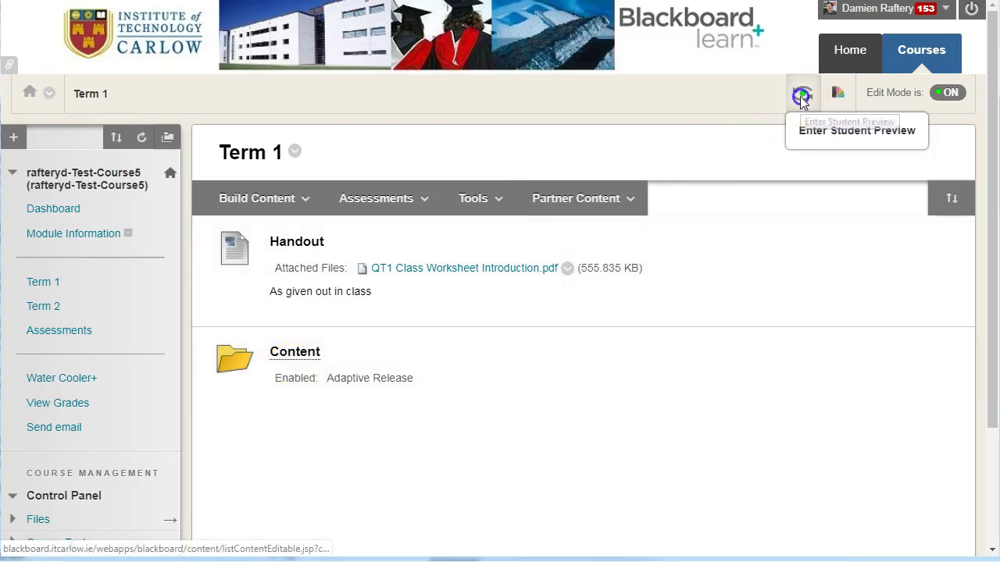
{"action": "left_click", "coordinate": [801, 94]}
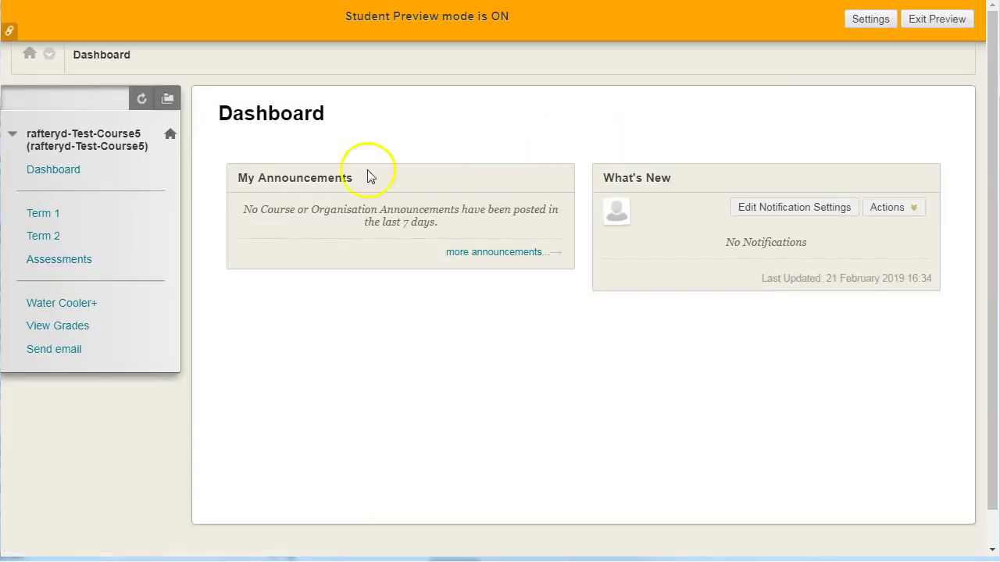
{"action": "left_click", "coordinate": [45, 214]}
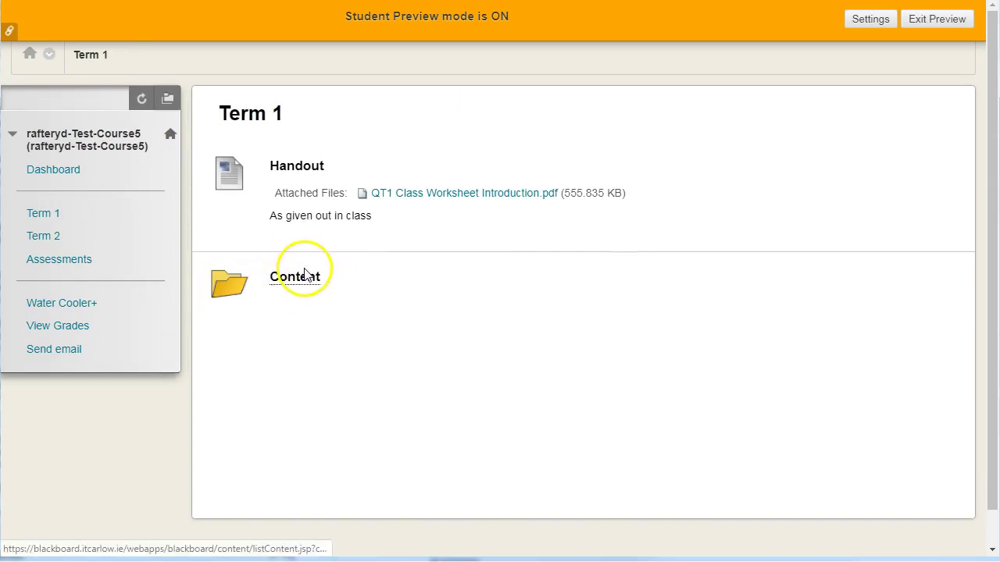
{"action": "left_click", "coordinate": [934, 22]}
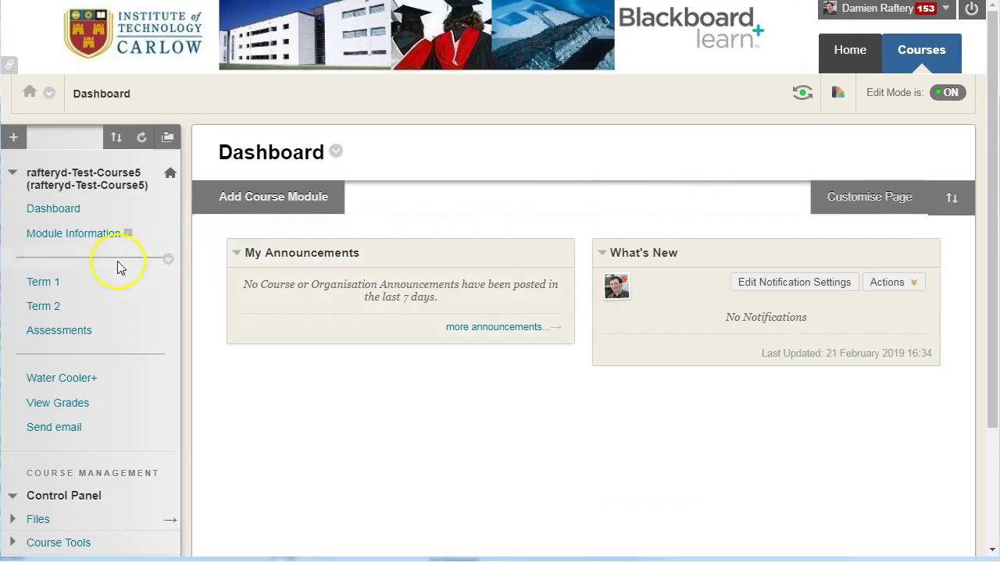
- Edit the Membership criterion of the Content folder's Members rule and delete the preview user from it
{"action": "left_click", "coordinate": [39, 283]}
{"action": "left_click", "coordinate": [329, 352]}
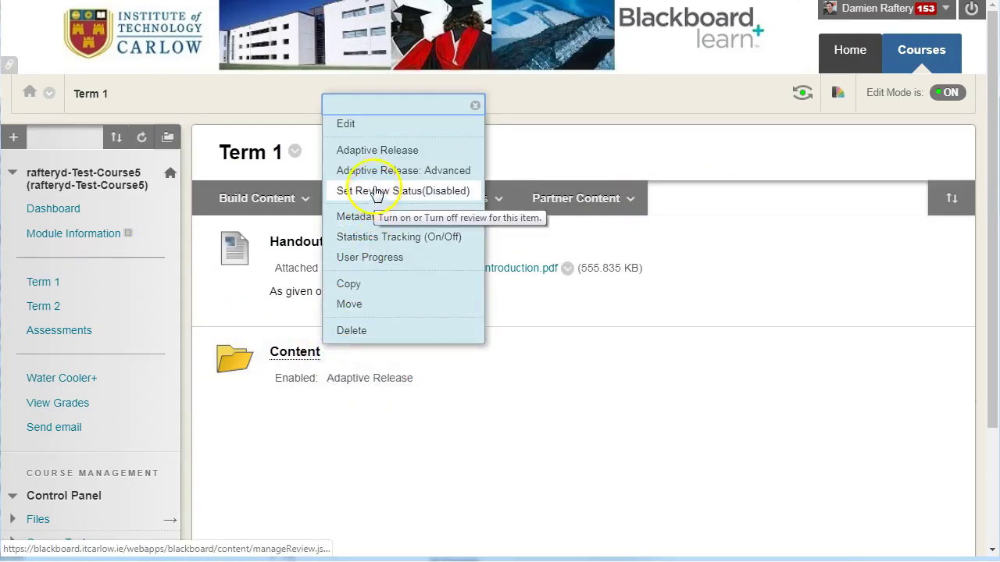
{"action": "left_click", "coordinate": [380, 171]}
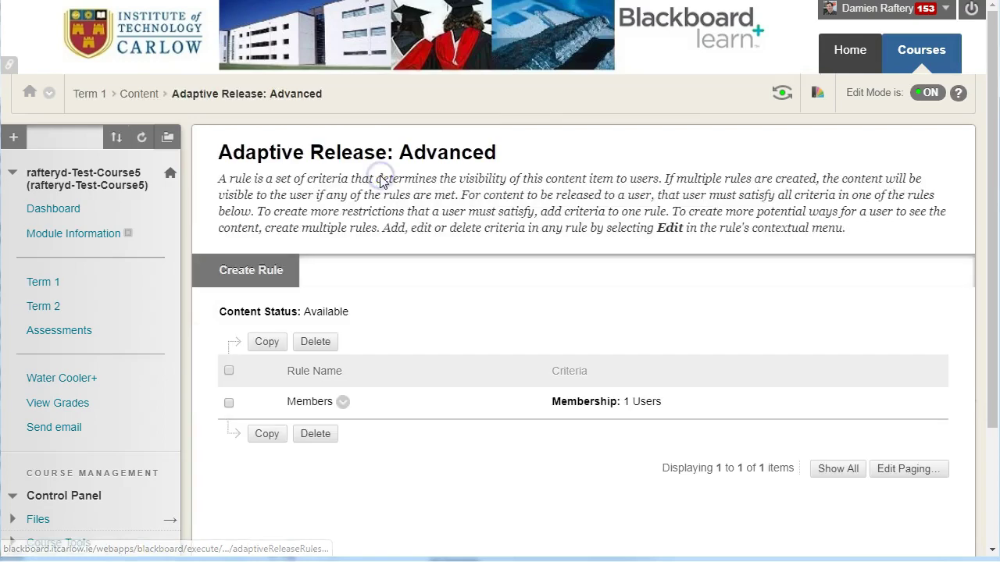
{"action": "left_click", "coordinate": [343, 402]}
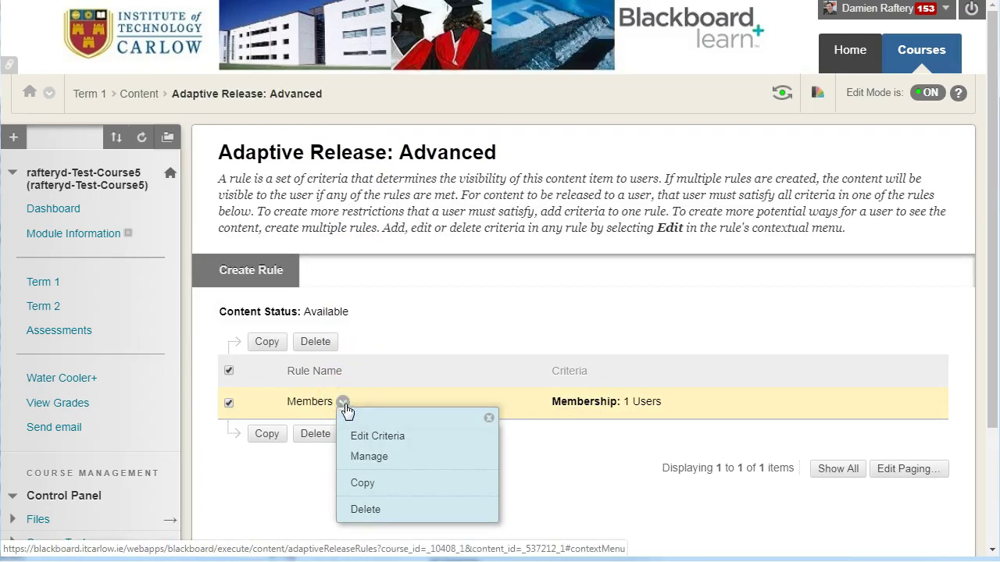
{"action": "left_click", "coordinate": [379, 439]}
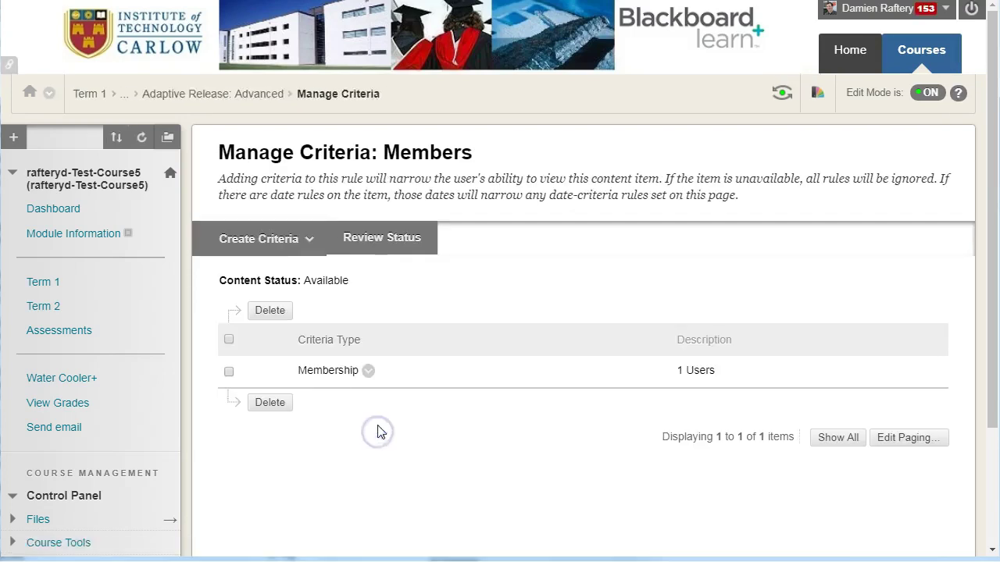
{"action": "left_click", "coordinate": [367, 372]}
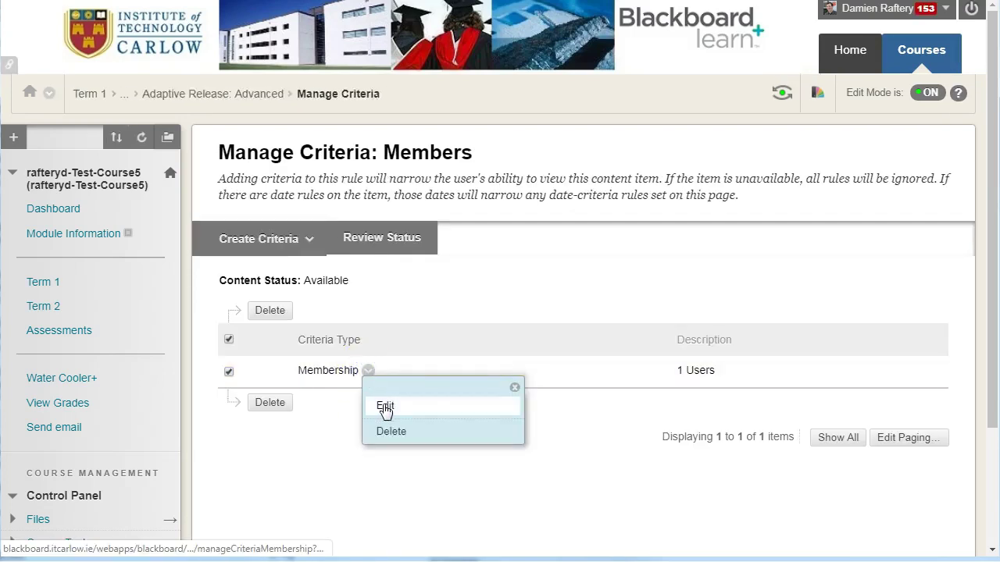
{"action": "left_click", "coordinate": [385, 406]}
{"action": "scroll", "coordinate": [609, 446], "scroll_direction": "down", "scroll_amount": 2}
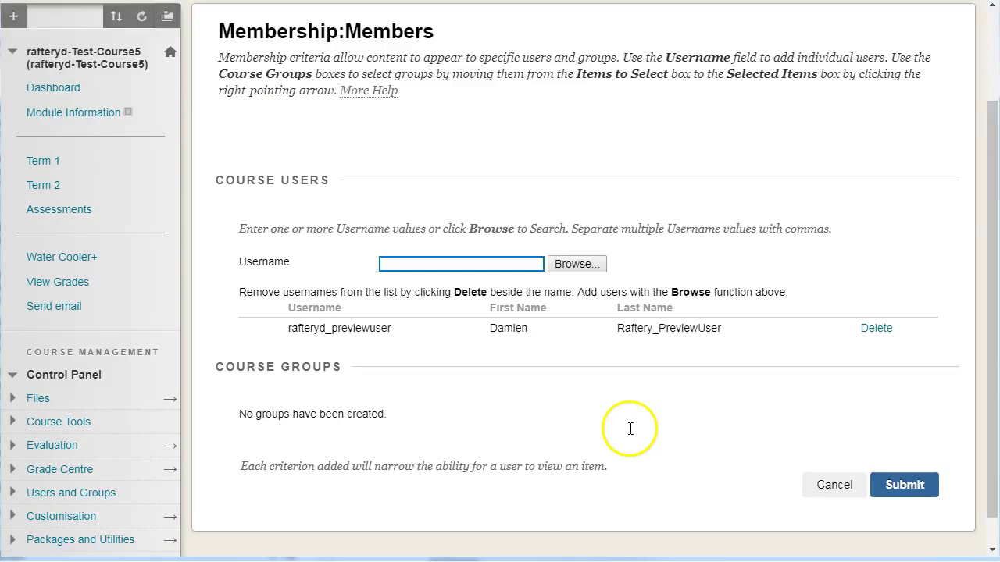
{"action": "left_click", "coordinate": [873, 293]}
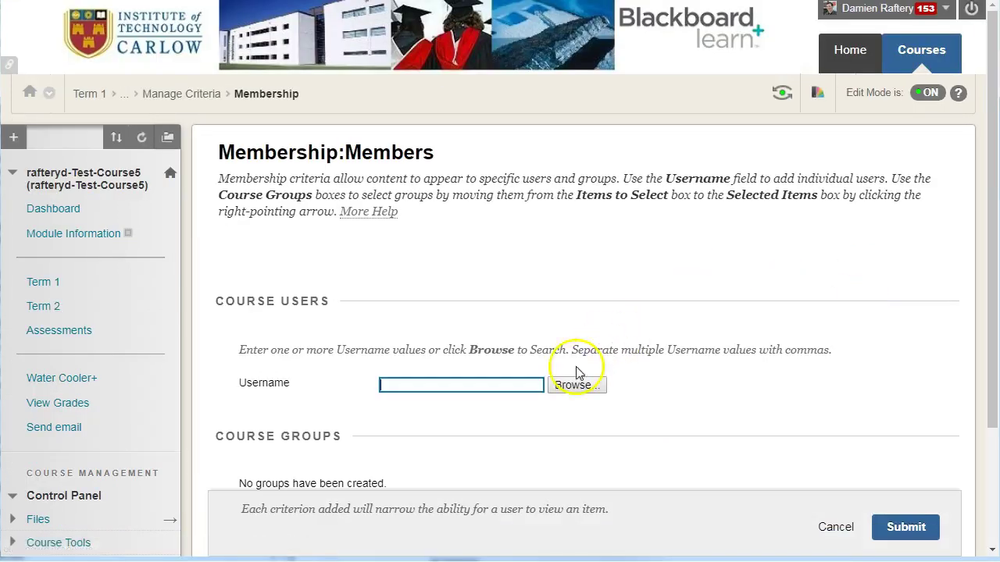
- Add the instructor to the Membership criterion using a Username Not blank search, and submit the criterion
{"action": "scroll", "coordinate": [582, 373], "scroll_direction": "down", "scroll_amount": 2}
{"action": "scroll", "coordinate": [588, 373], "scroll_direction": "down", "scroll_amount": 1}
{"action": "left_click", "coordinate": [576, 229]}
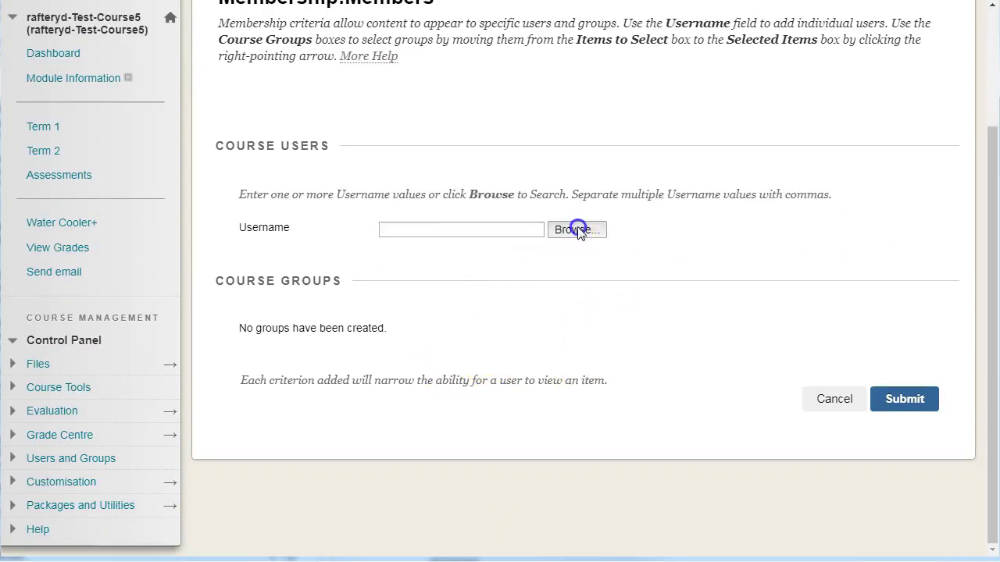
{"action": "left_click_drag", "start_coordinate": [679, 102], "coordinate": [417, 92]}
{"action": "left_click", "coordinate": [366, 204]}
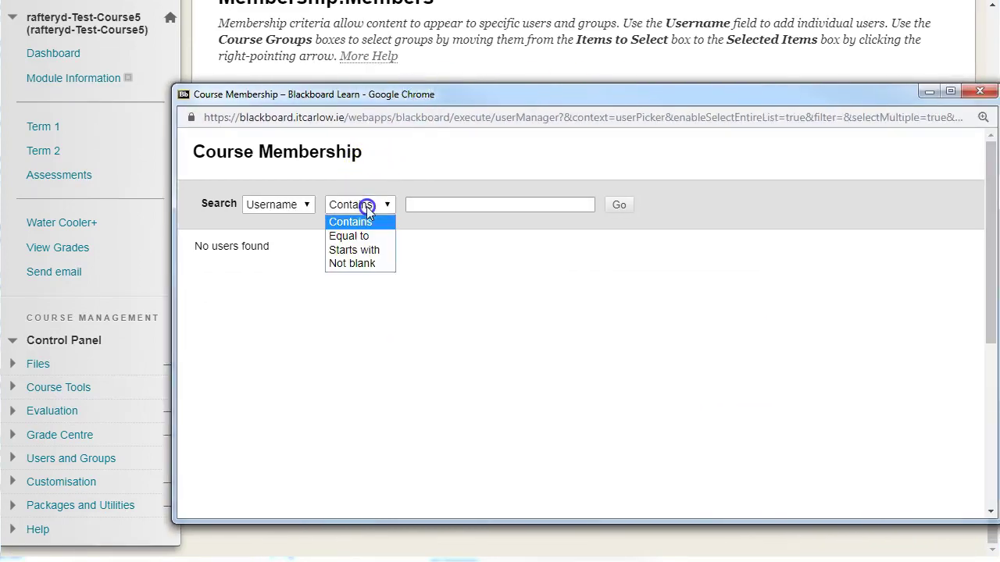
{"action": "left_click", "coordinate": [363, 264]}
{"action": "left_click", "coordinate": [618, 204]}
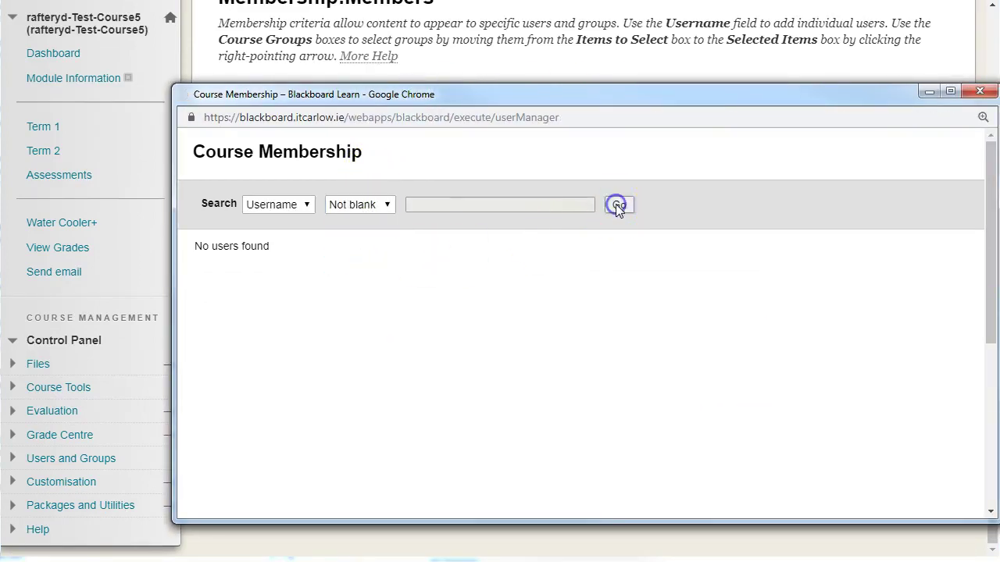
{"action": "left_click", "coordinate": [205, 289]}
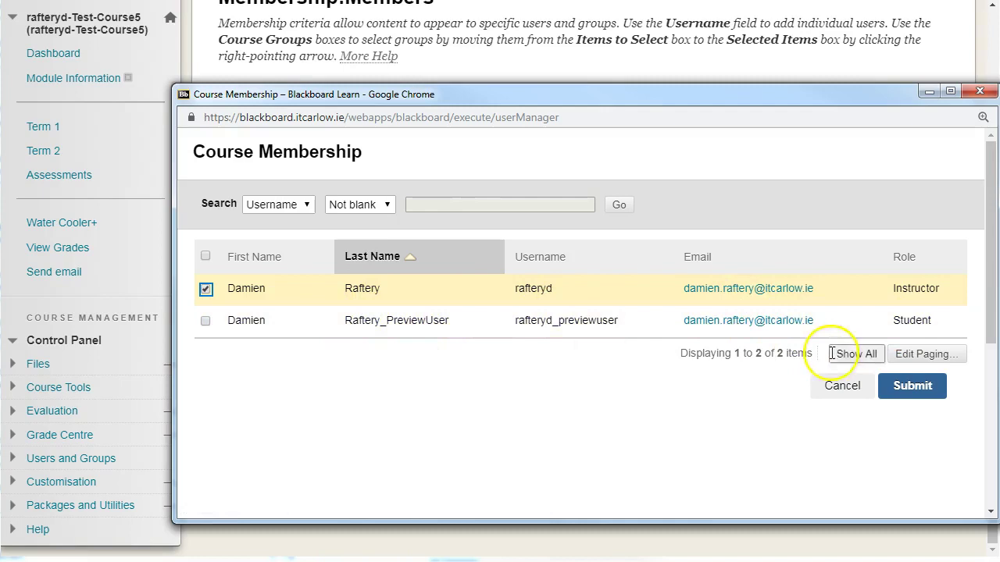
{"action": "left_click", "coordinate": [906, 383]}
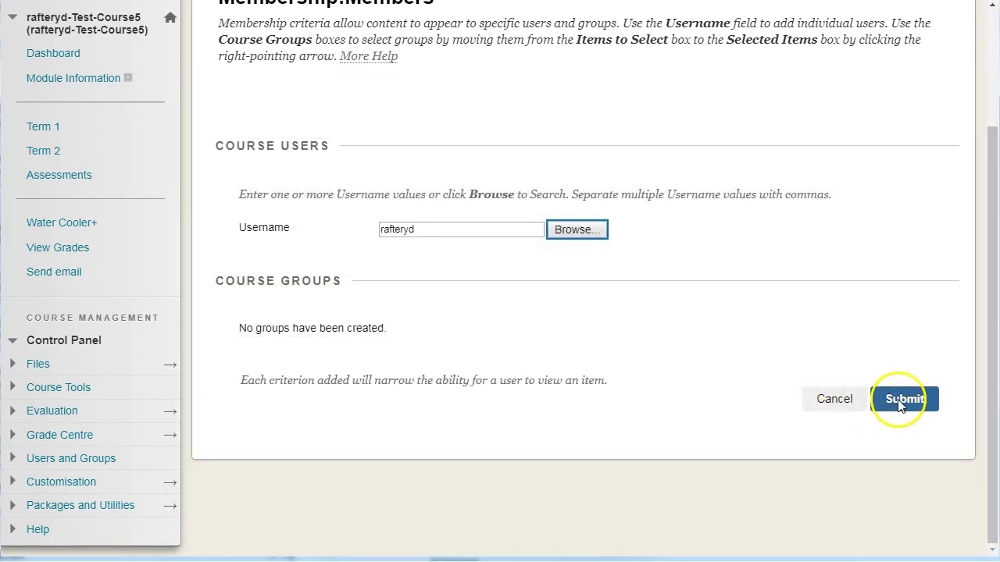
{"action": "left_click", "coordinate": [902, 400]}
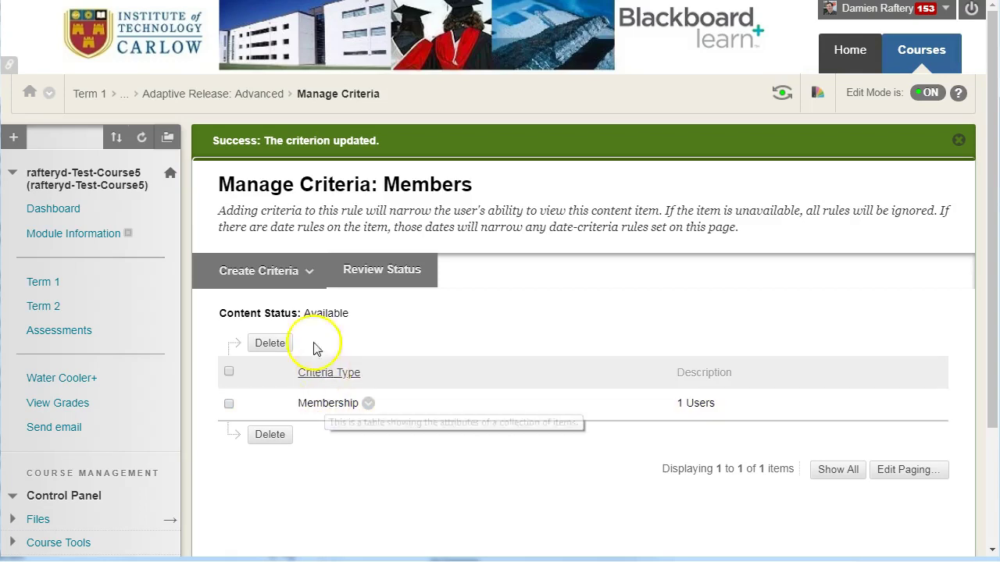
{"action": "left_click", "coordinate": [308, 275]}
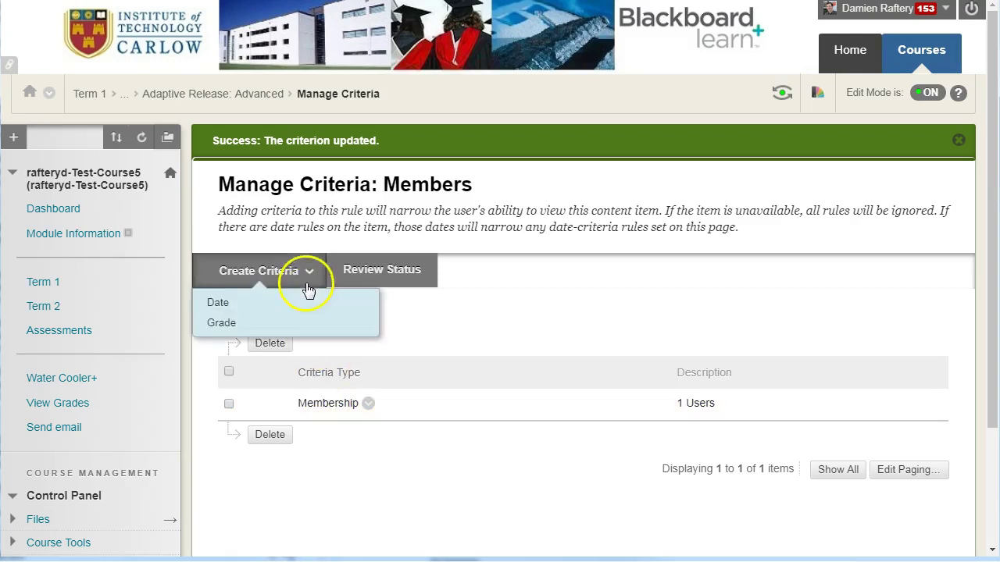
{"action": "left_click", "coordinate": [258, 312]}
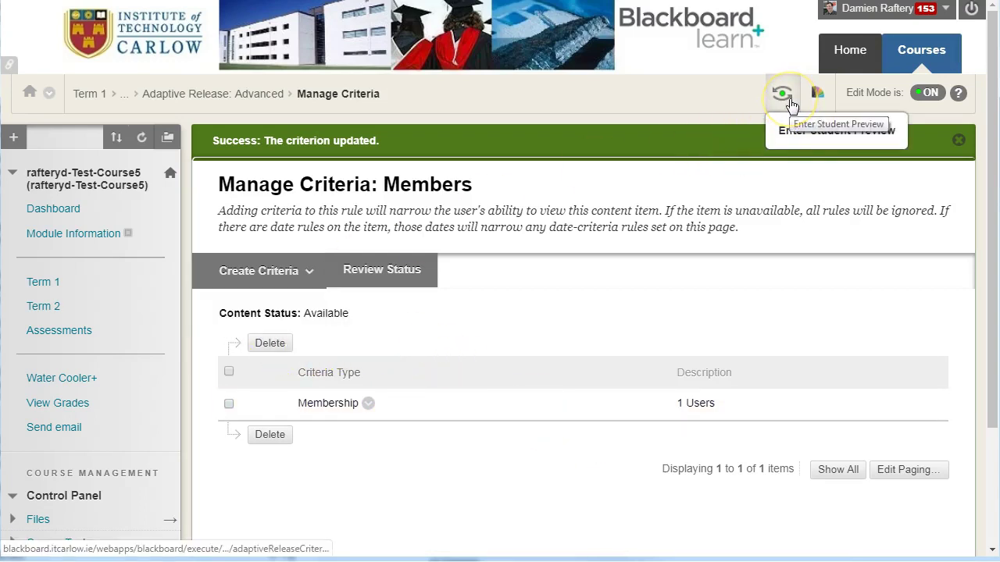
- Enter Student Preview and open Term 1 to check whether the Content folder is visible to students
{"action": "left_click", "coordinate": [789, 99]}
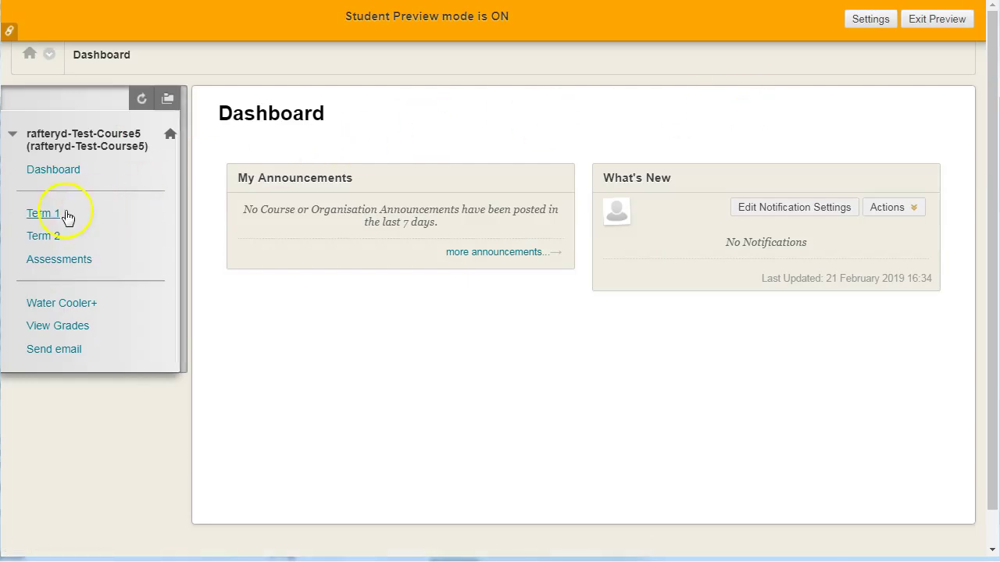
{"action": "left_click", "coordinate": [43, 214]}
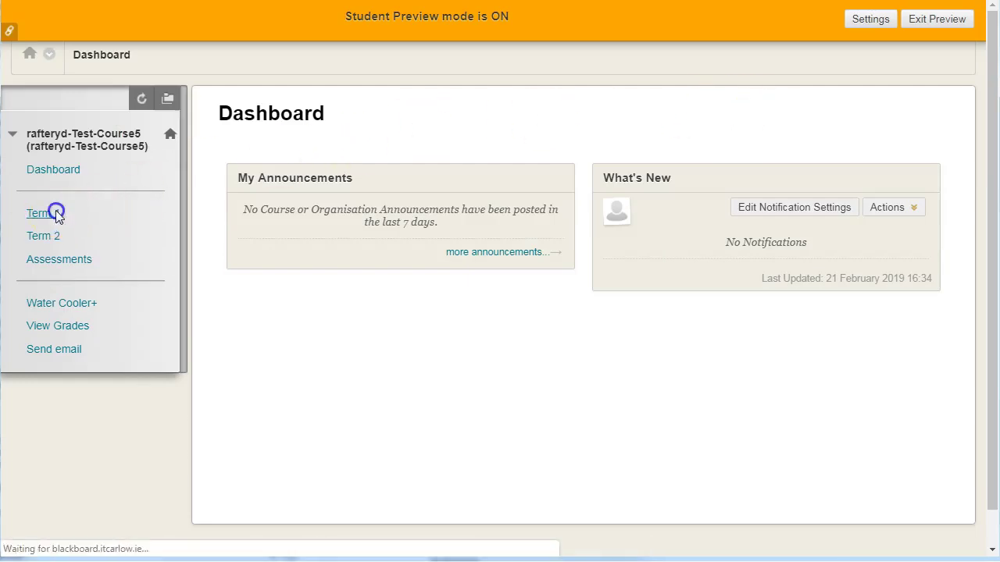